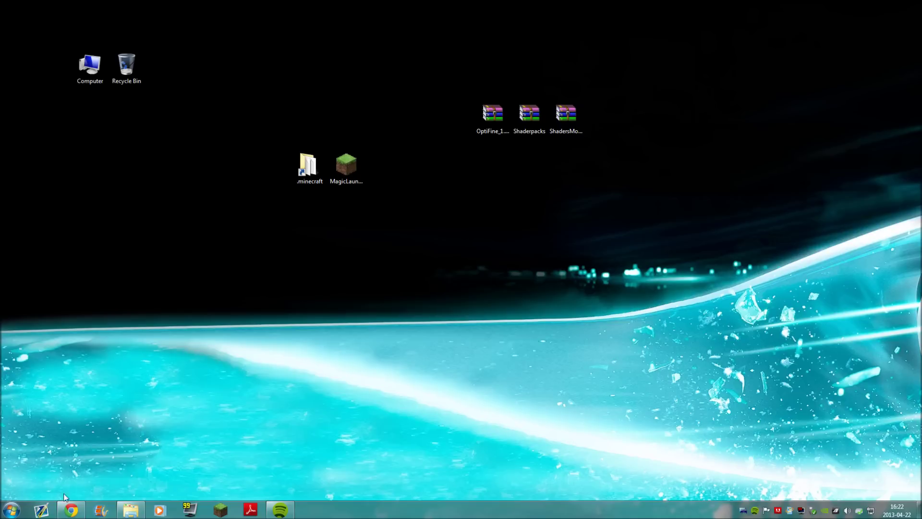
- Bring the Magic Launcher 1.0.0 forum topic back into view and find its title
{"action": "left_click", "coordinate": [71, 509]}
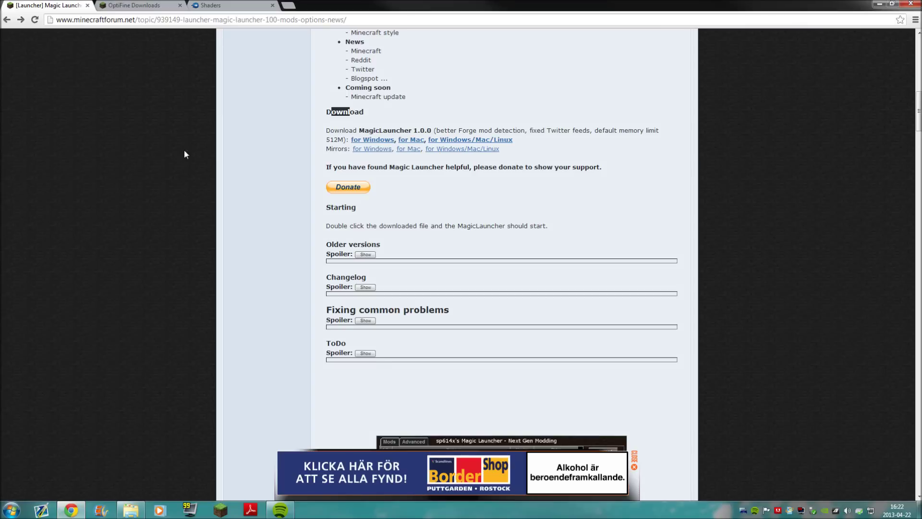
{"action": "scroll", "coordinate": [191, 197], "scroll_direction": "up", "scroll_amount": 10}
{"action": "scroll", "coordinate": [190, 197], "scroll_direction": "up", "scroll_amount": 3}
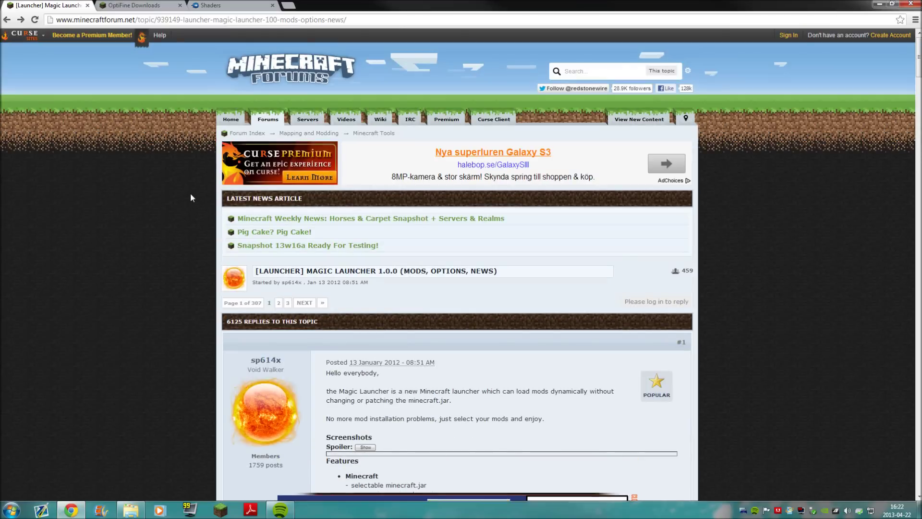
{"action": "scroll", "coordinate": [148, 194], "scroll_direction": "down", "scroll_amount": 3}
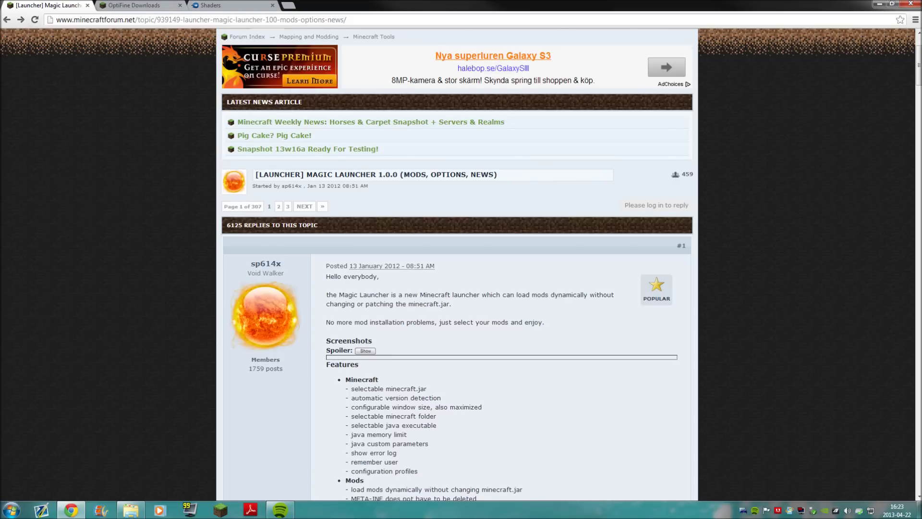
{"action": "left_click_drag", "start_coordinate": [279, 174], "coordinate": [400, 174]}
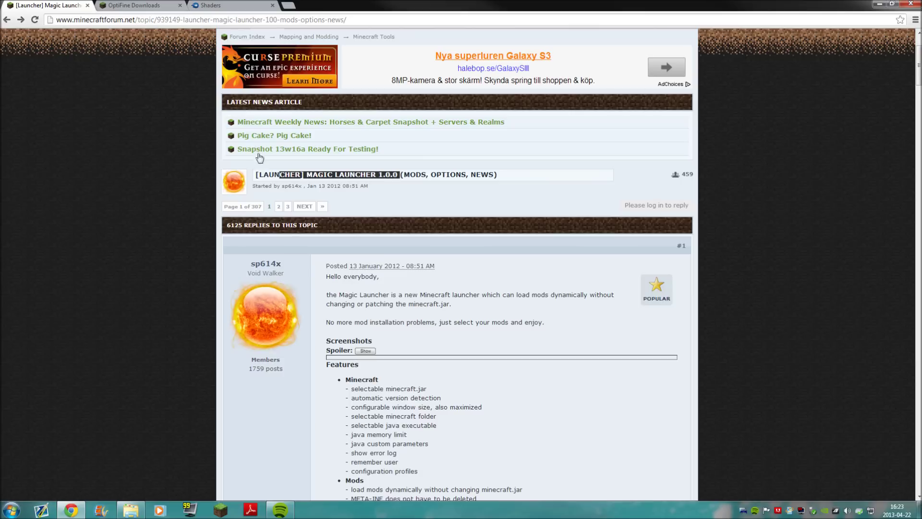
{"action": "left_click", "coordinate": [146, 229]}
- Download the MagicLauncher 1.0.0 build for Windows/Mac/Linux from the topic's Download section
{"action": "scroll", "coordinate": [146, 229], "scroll_direction": "down", "scroll_amount": 9}
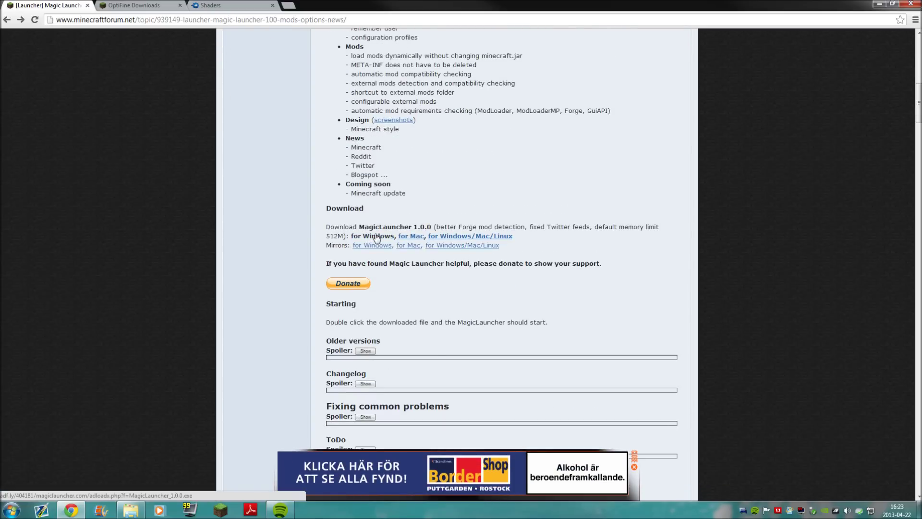
{"action": "left_click", "coordinate": [450, 236]}
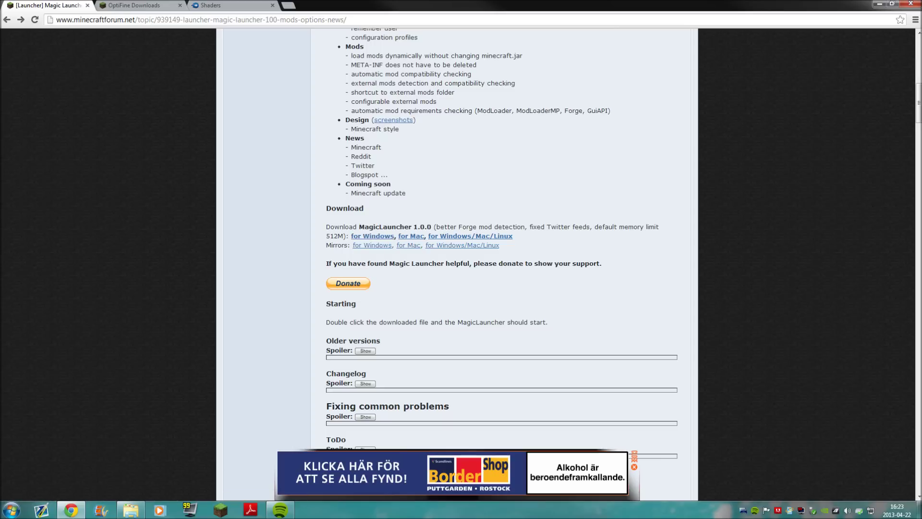
{"action": "left_click", "coordinate": [123, 6]}
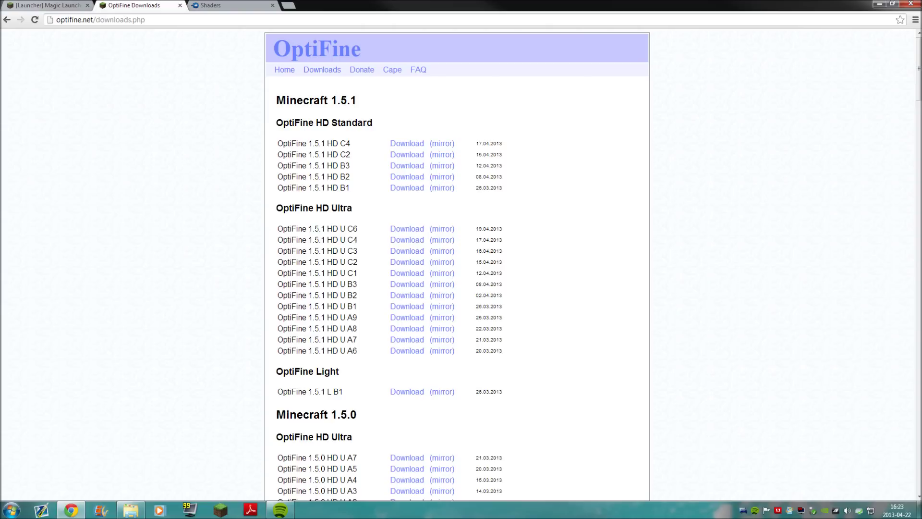
- Pick out the OptiFine 1.5.1 HD U A8 release under HD Ultra, then go to the MediaFire Shaders folder
{"action": "left_click_drag", "start_coordinate": [316, 208], "coordinate": [353, 208]}
{"action": "left_click_drag", "start_coordinate": [277, 328], "coordinate": [388, 328]}
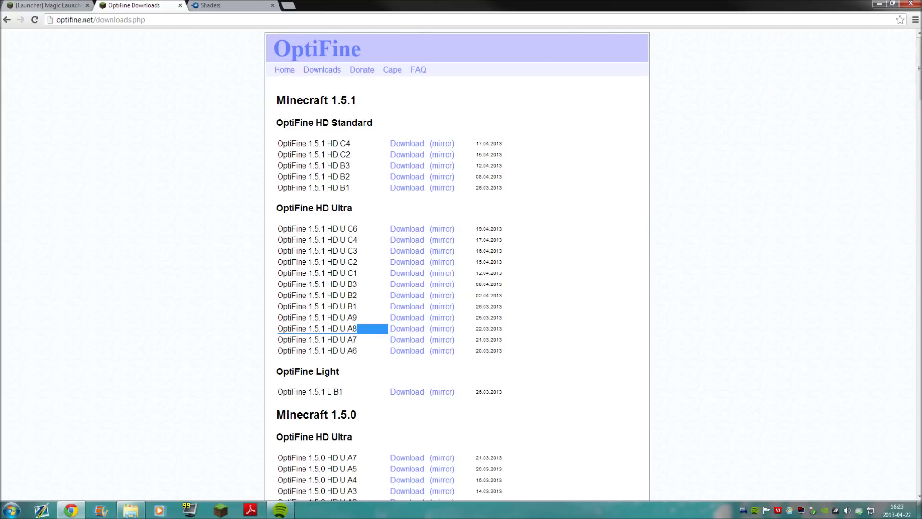
{"action": "left_click", "coordinate": [388, 329]}
{"action": "left_click_drag", "start_coordinate": [358, 329], "coordinate": [277, 329]}
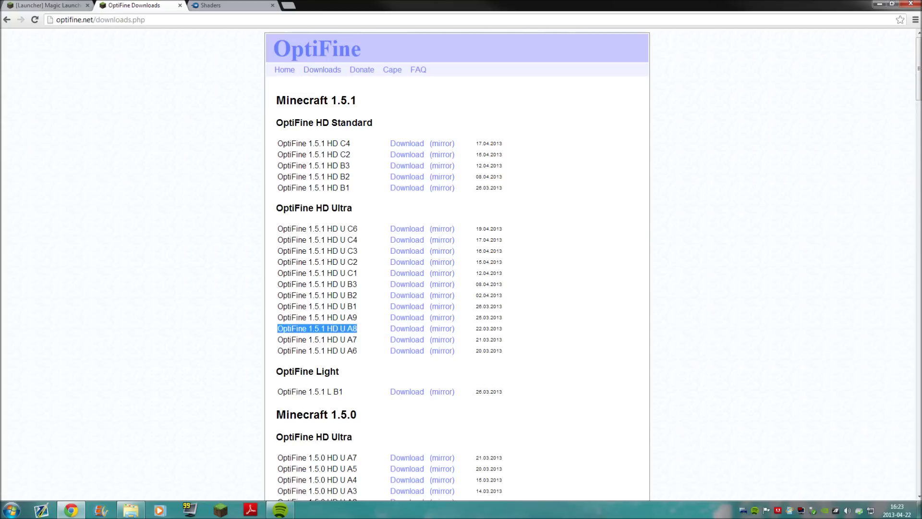
{"action": "left_click_drag", "start_coordinate": [360, 328], "coordinate": [277, 328]}
{"action": "left_click_drag", "start_coordinate": [359, 328], "coordinate": [277, 328]}
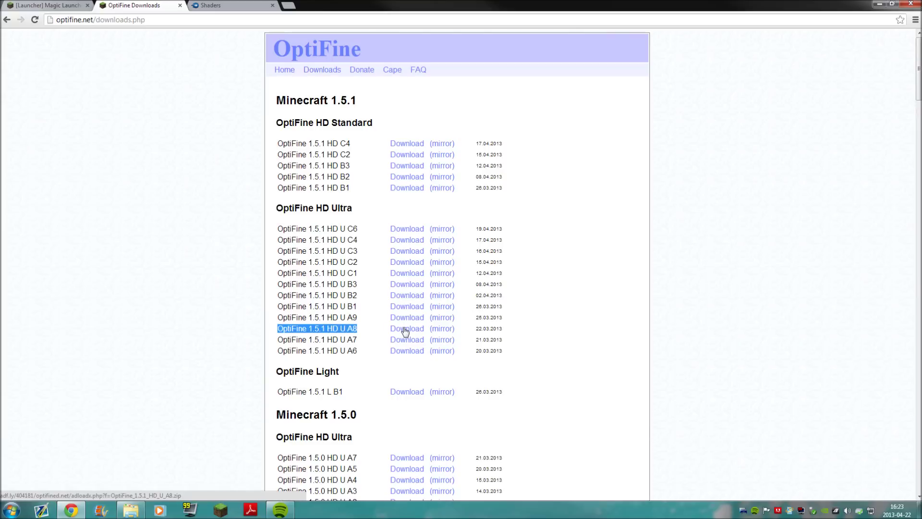
{"action": "left_click", "coordinate": [214, 7]}
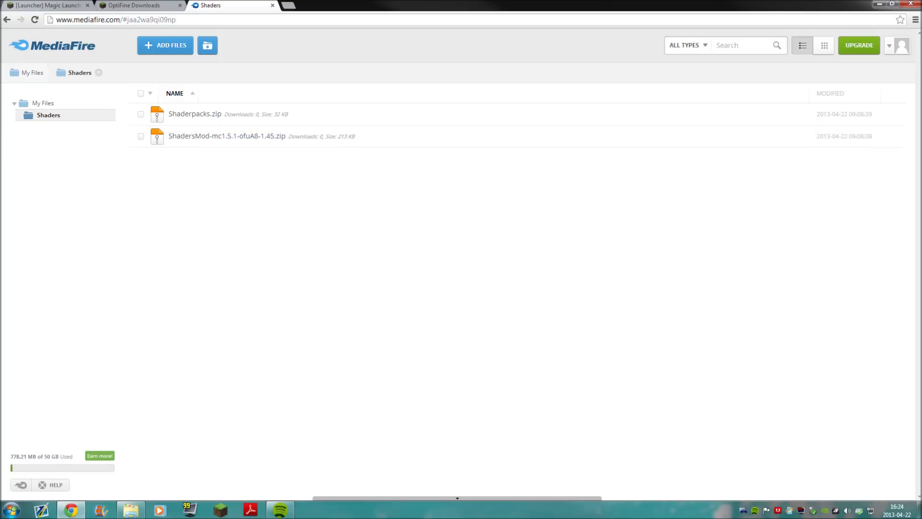
- Minimize the browser to reveal the desktop with the downloaded archives
{"action": "left_click", "coordinate": [918, 508]}
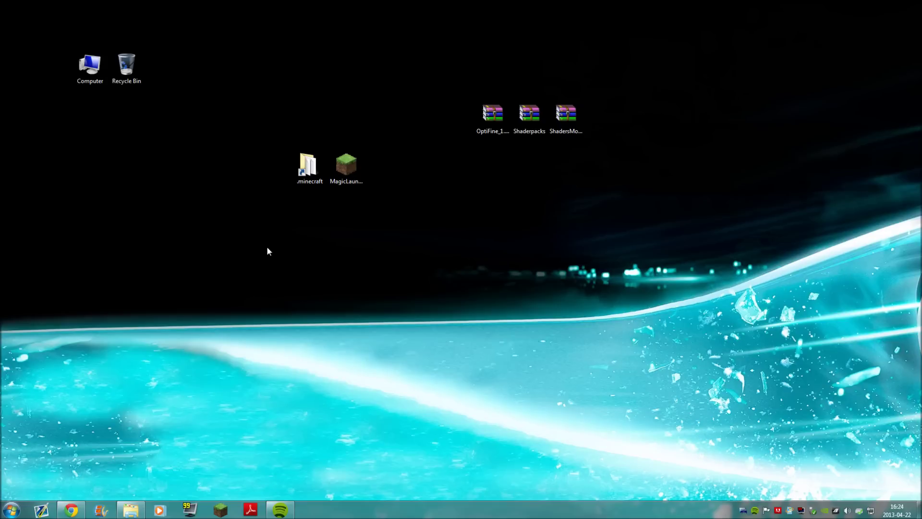
- Place MagicLauncher beside the OptiFine zip and check the OptiFine, Shaderpacks and ShadersMod zips
{"action": "left_click_drag", "start_coordinate": [346, 170], "coordinate": [434, 121]}
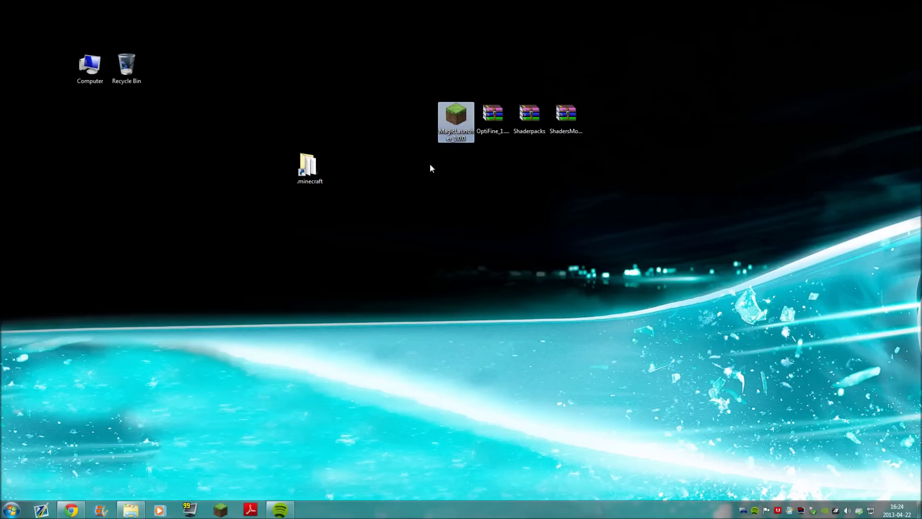
{"action": "left_click", "coordinate": [490, 120]}
{"action": "left_click", "coordinate": [529, 122]}
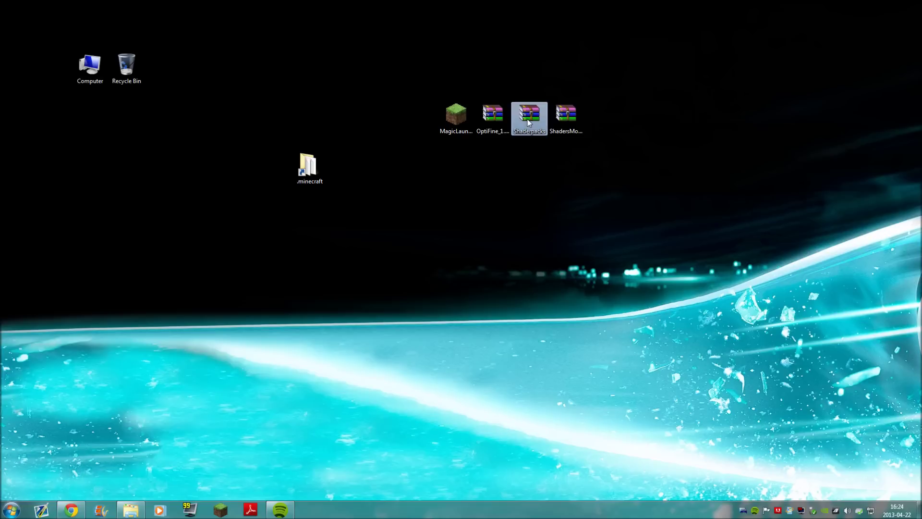
{"action": "left_click", "coordinate": [560, 115]}
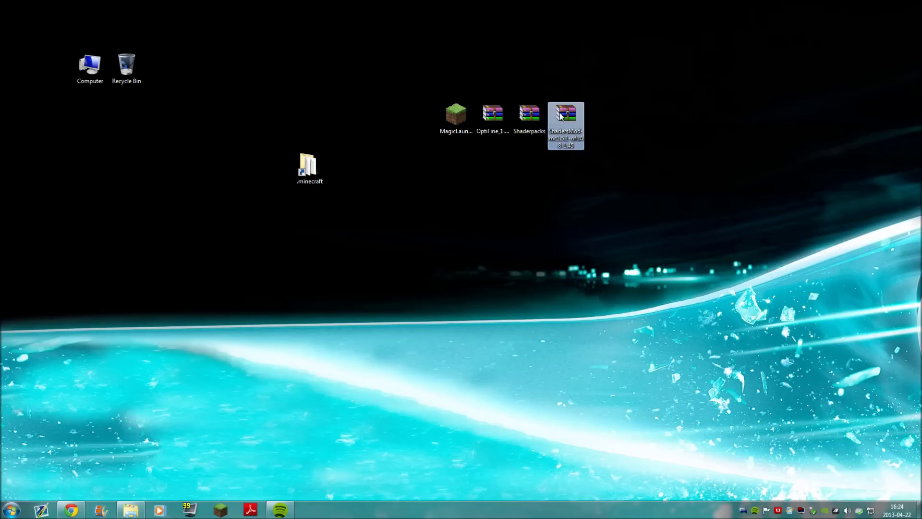
- Open minecraft.jar from the .minecraft bin folder as an archive in WinRAR
{"action": "left_click", "coordinate": [296, 170]}
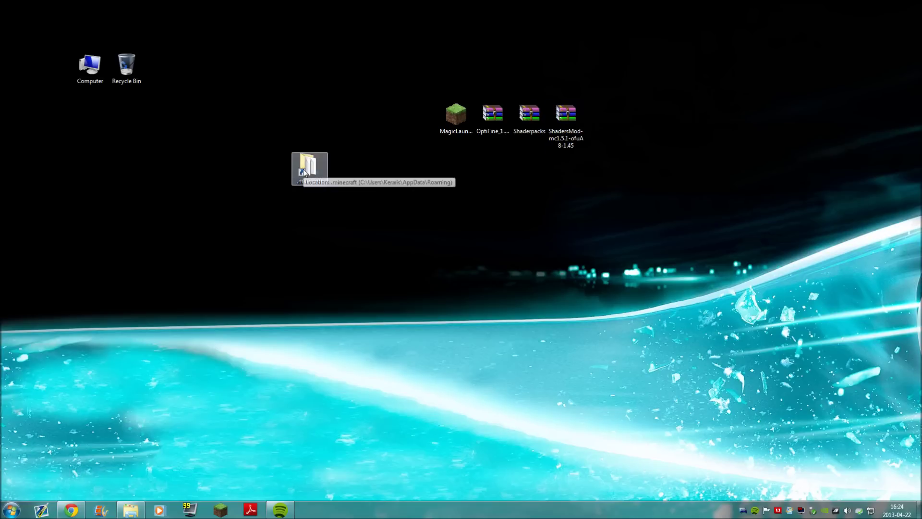
{"action": "double_click", "coordinate": [304, 169]}
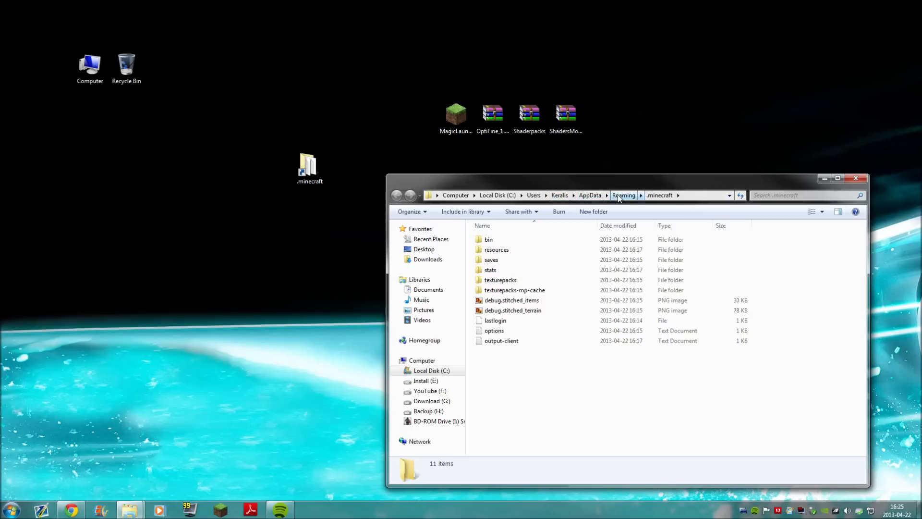
{"action": "double_click", "coordinate": [488, 239]}
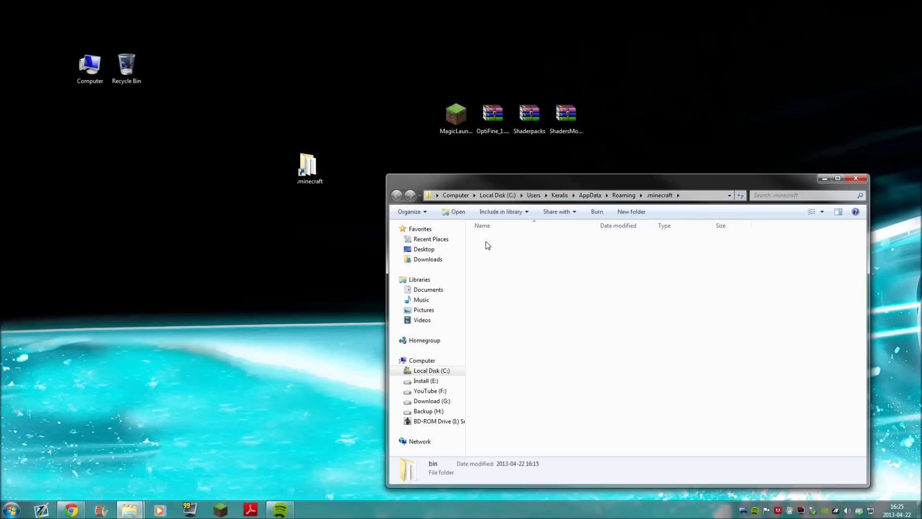
{"action": "left_click", "coordinate": [490, 290]}
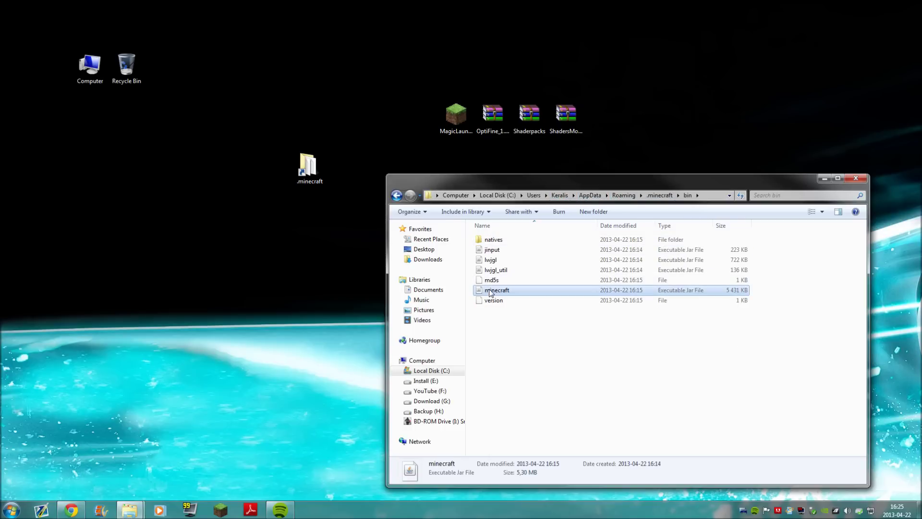
{"action": "right_click", "coordinate": [490, 291]}
{"action": "mouse_move", "coordinate": [521, 306]}
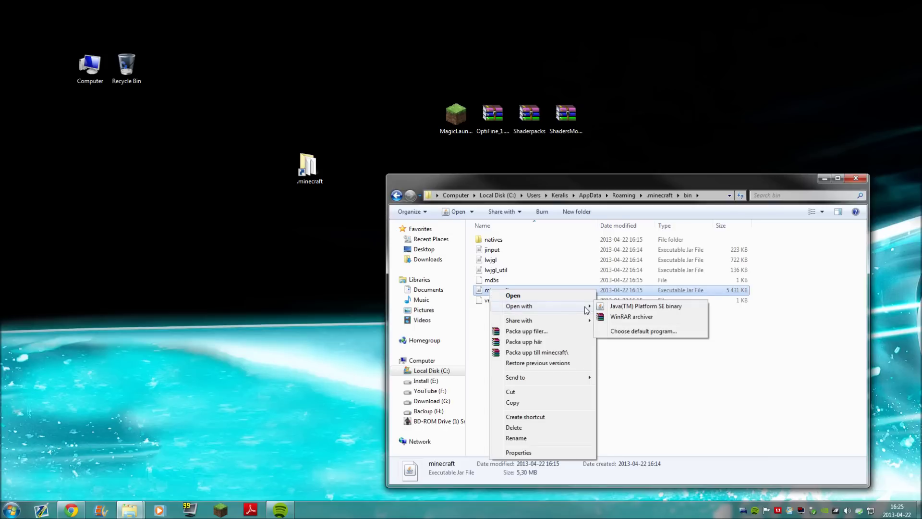
{"action": "left_click", "coordinate": [606, 316]}
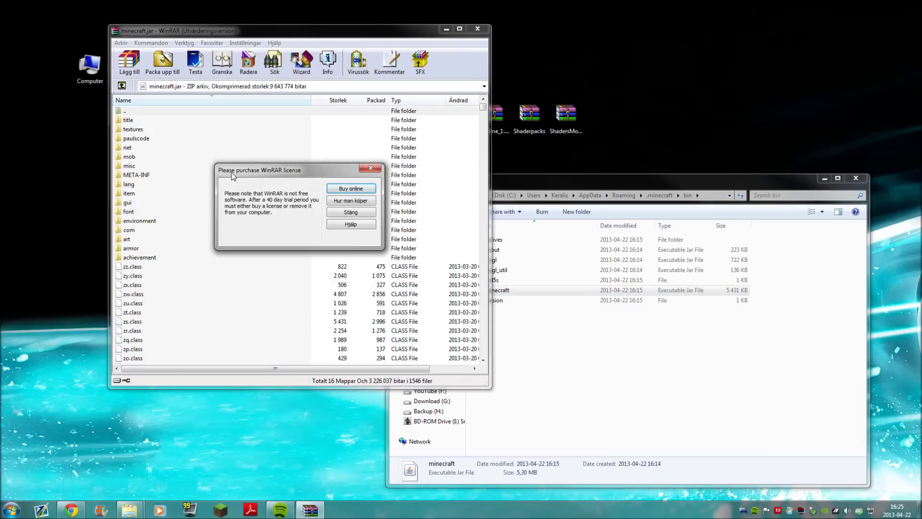
- Dismiss the license reminder, delete META-INF from minecraft.jar, and close WinRAR
{"action": "left_click", "coordinate": [342, 214]}
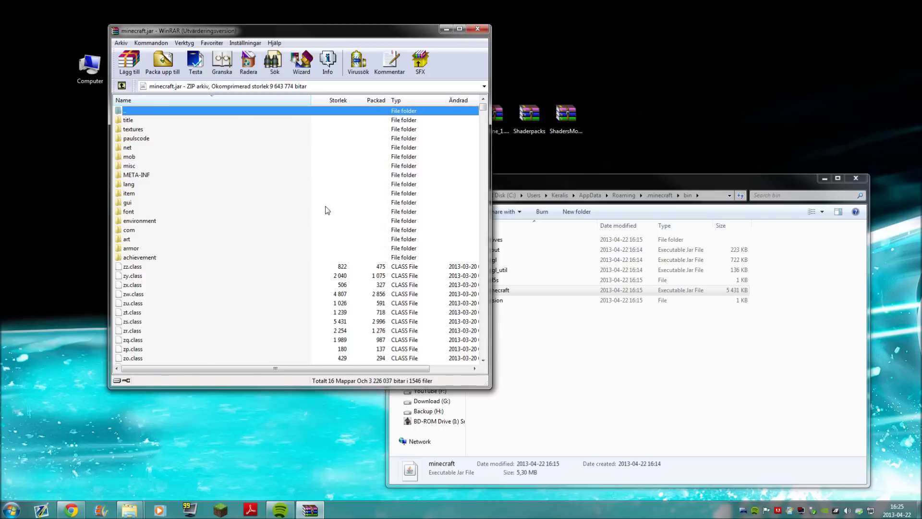
{"action": "left_click", "coordinate": [135, 175]}
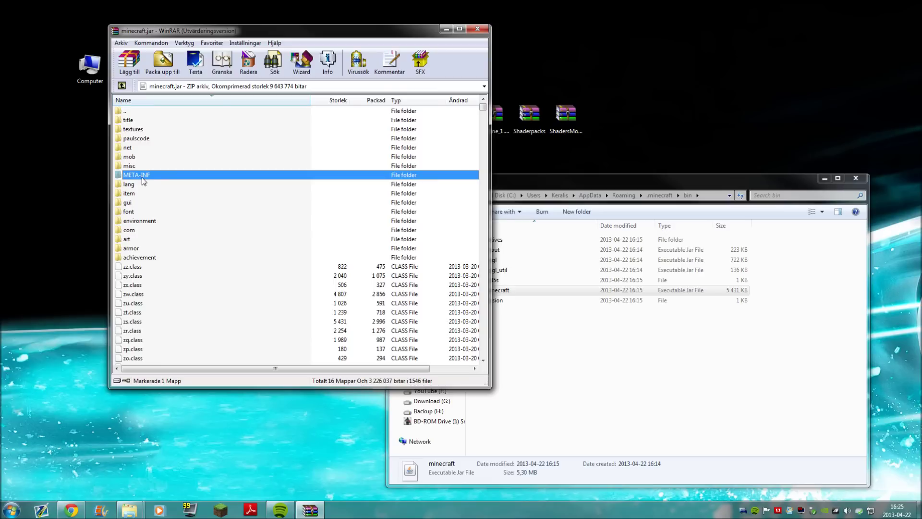
{"action": "key", "text": "Delete"}
{"action": "key", "text": "Return"}
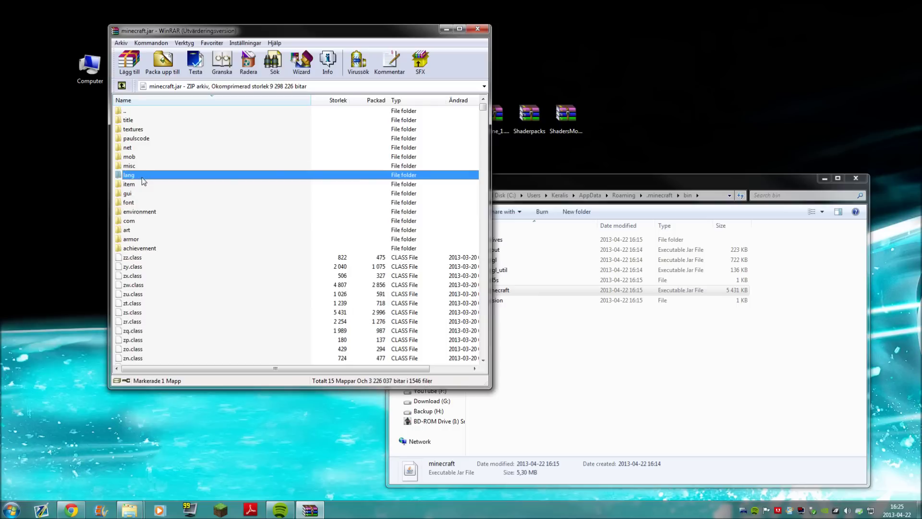
{"action": "left_click", "coordinate": [477, 30]}
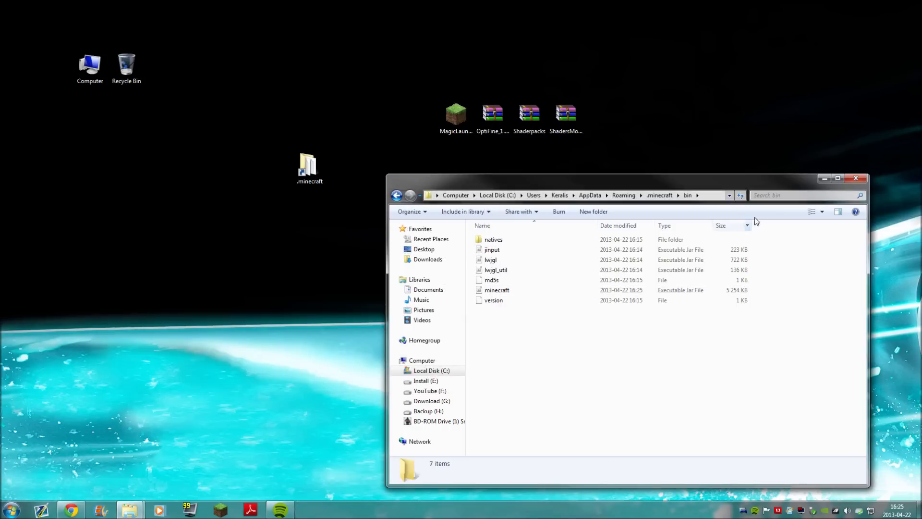
- Close Explorer, launch MagicLauncher from the desktop, and open Setup for the Default configuration
{"action": "left_click", "coordinate": [855, 178]}
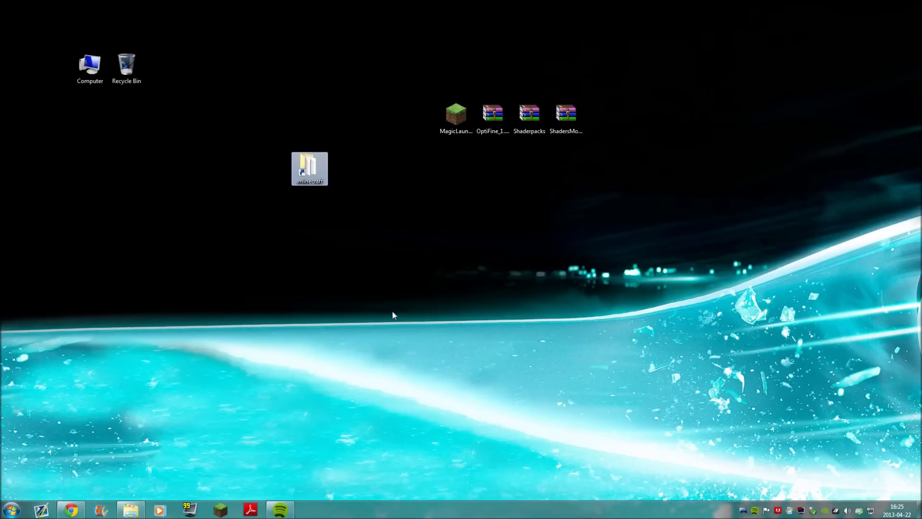
{"action": "left_click", "coordinate": [453, 132]}
{"action": "double_click", "coordinate": [455, 118]}
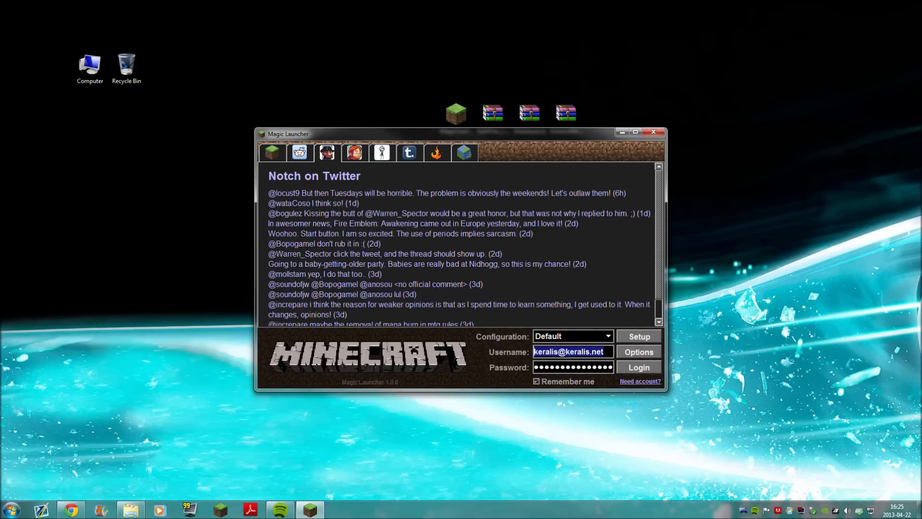
{"action": "left_click", "coordinate": [628, 336]}
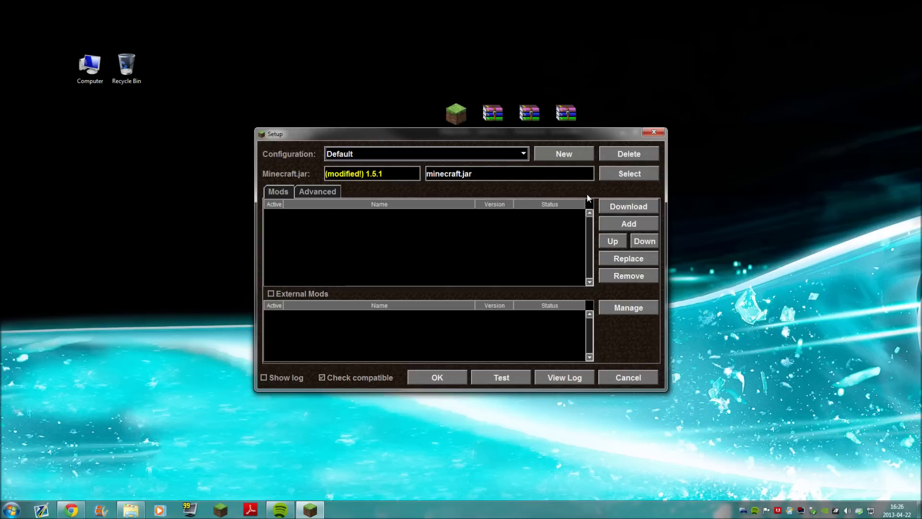
- Add OptiFine_1.5.1_HD_U_A8.zip and ShadersMod-mc1.5.1-ofuA8-1.45.zip from the Desktop as mods
{"action": "left_click", "coordinate": [627, 224]}
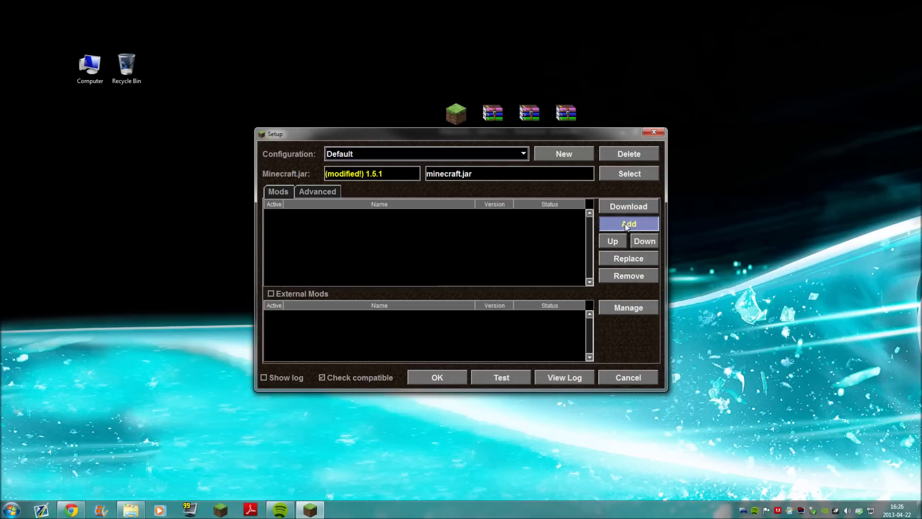
{"action": "left_click", "coordinate": [574, 157]}
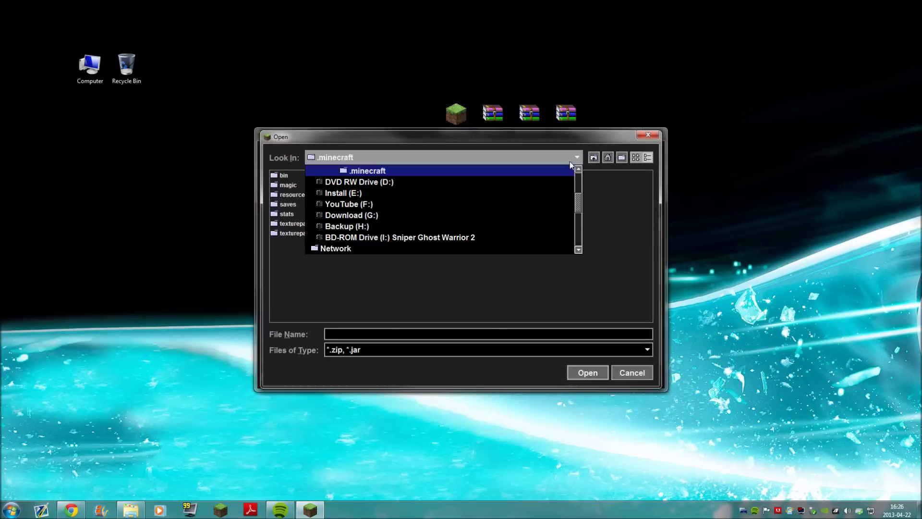
{"action": "scroll", "coordinate": [438, 183], "scroll_direction": "up", "scroll_amount": 3}
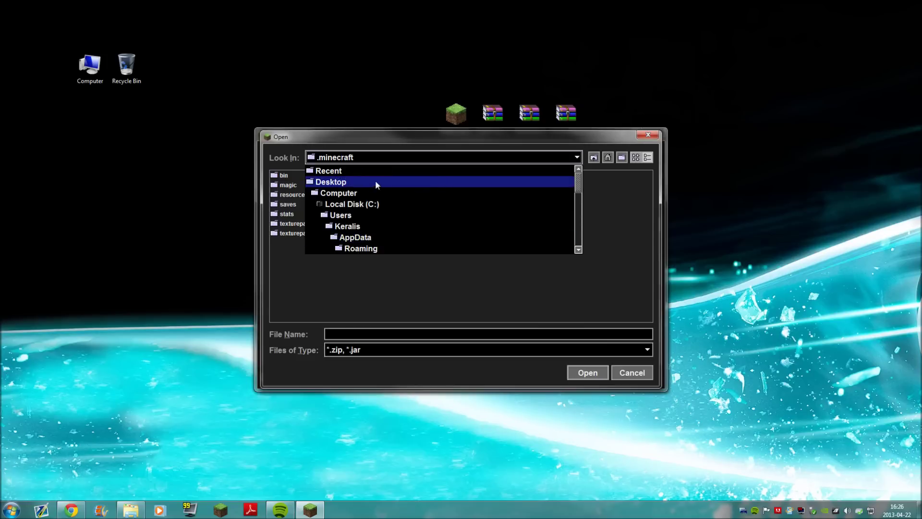
{"action": "left_click", "coordinate": [350, 183]}
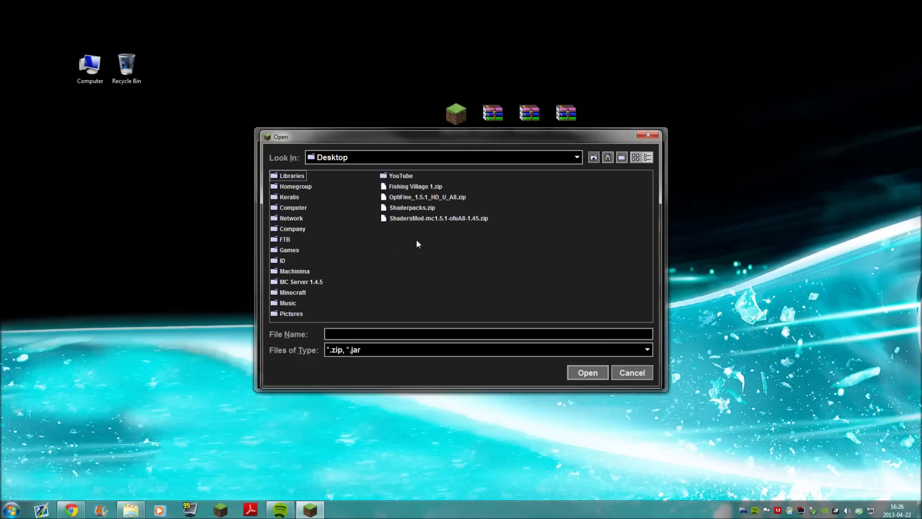
{"action": "left_click", "coordinate": [400, 198]}
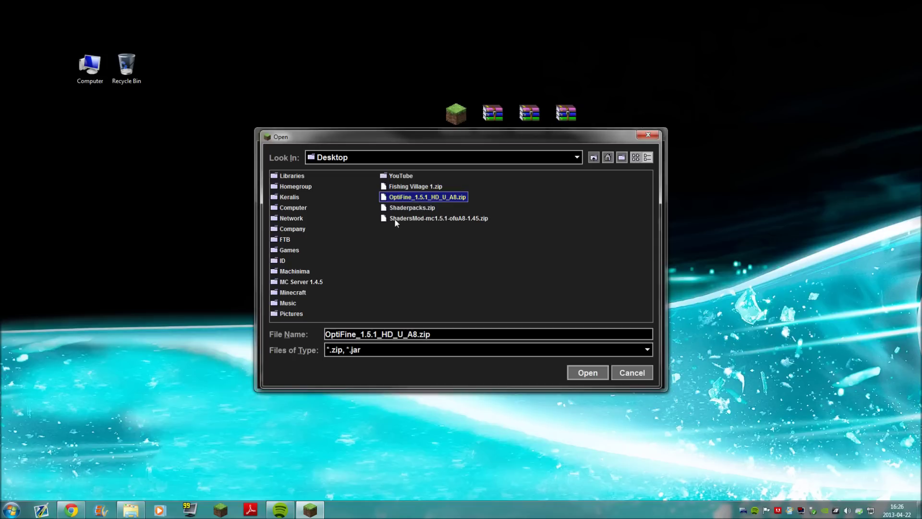
{"action": "left_click", "coordinate": [425, 218], "text": "ctrl"}
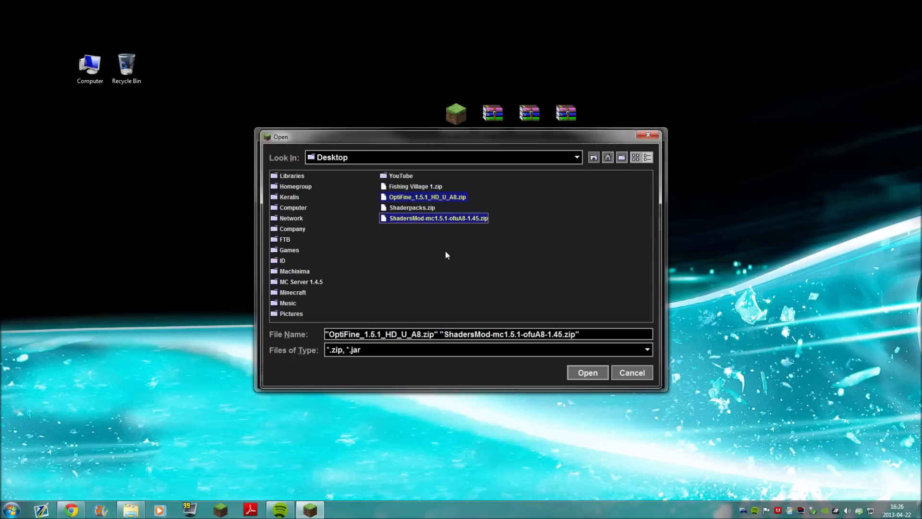
{"action": "left_click", "coordinate": [577, 374]}
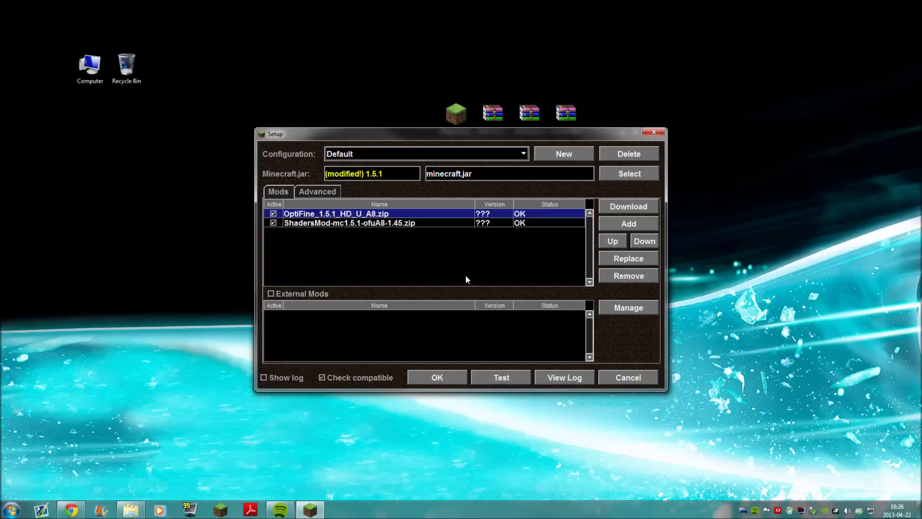